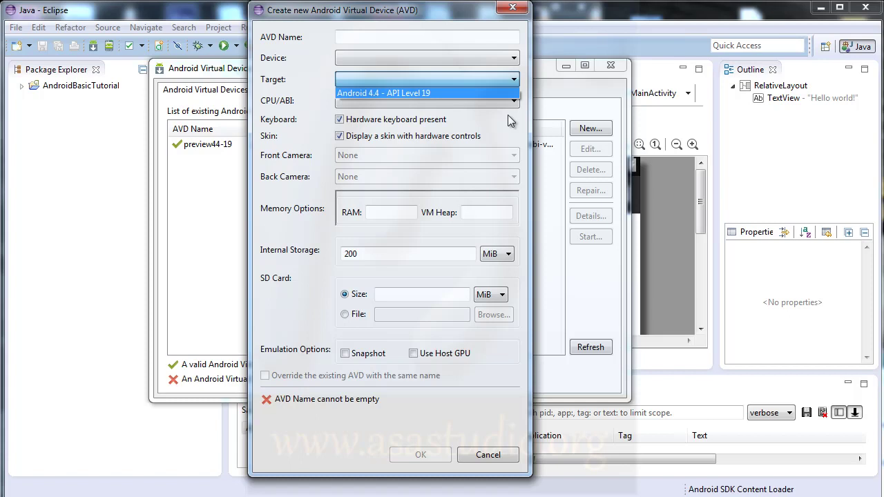
- Close the new virtual device form and the Android Virtual Device Manager, and open the Android SDK Manager
left_click(516, 9)
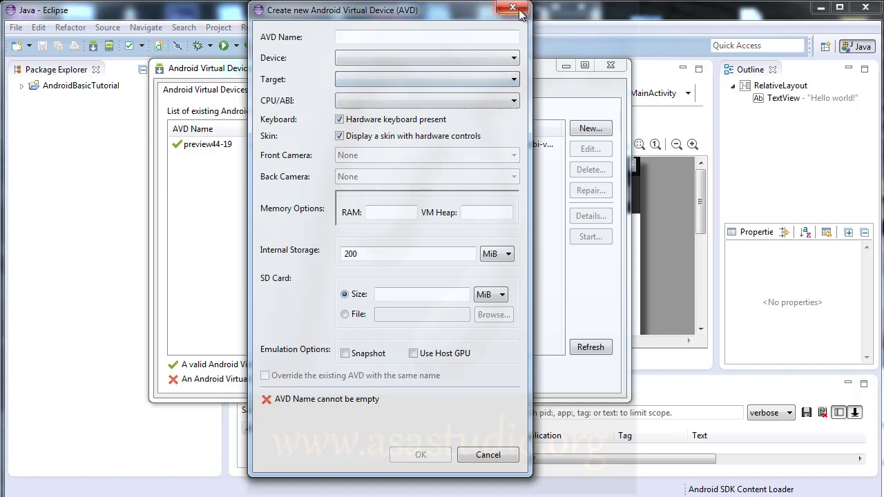
left_click(516, 9)
left_click(611, 64)
left_click(280, 28)
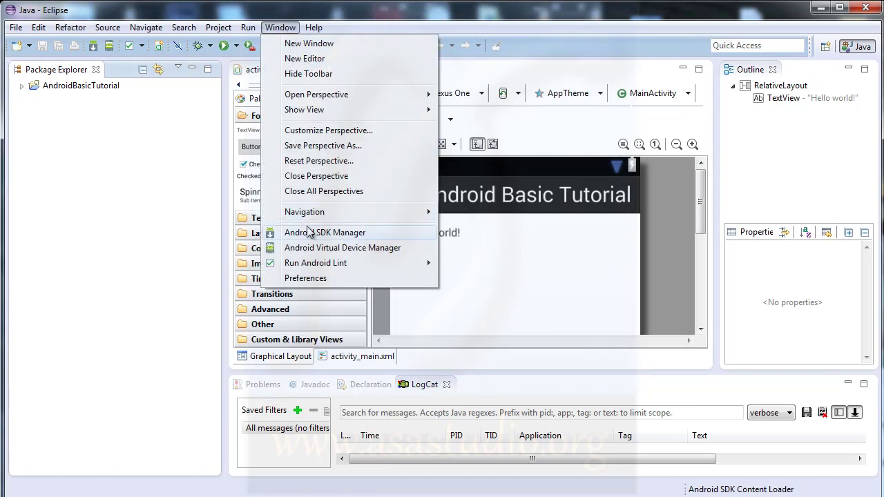
left_click(384, 232)
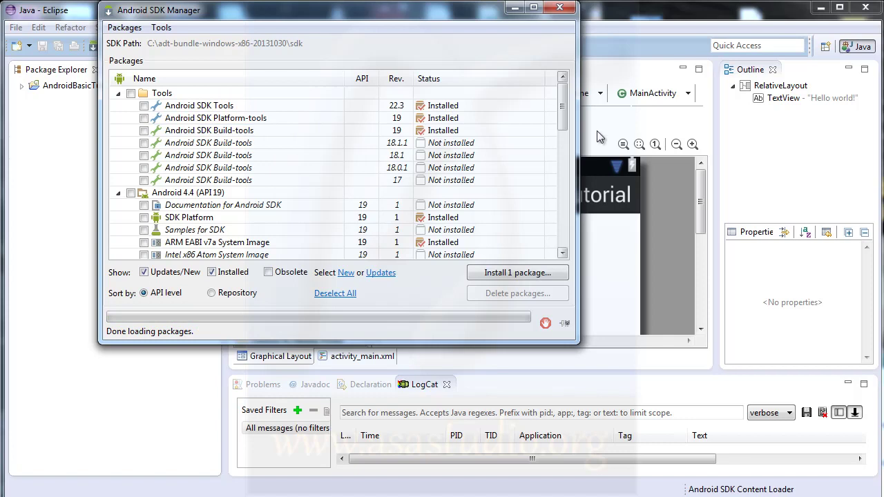
- Mark the SDK Platform and Google APIs packages under Android 2.2 (API 8) for installation
left_click_drag(564, 109, 568, 127)
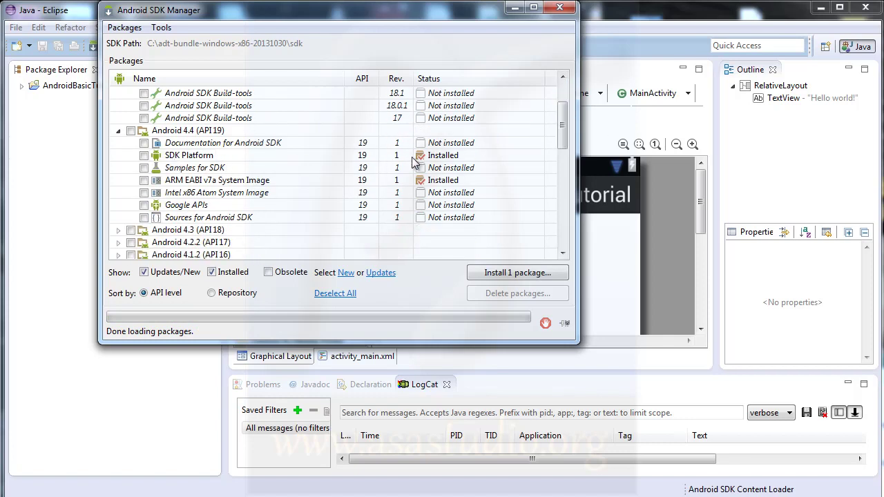
left_click_drag(560, 129, 564, 169)
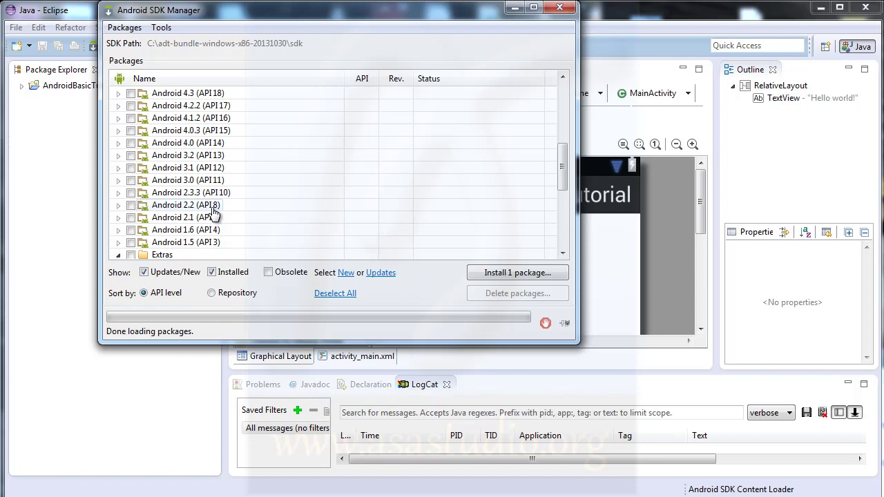
left_click(119, 206)
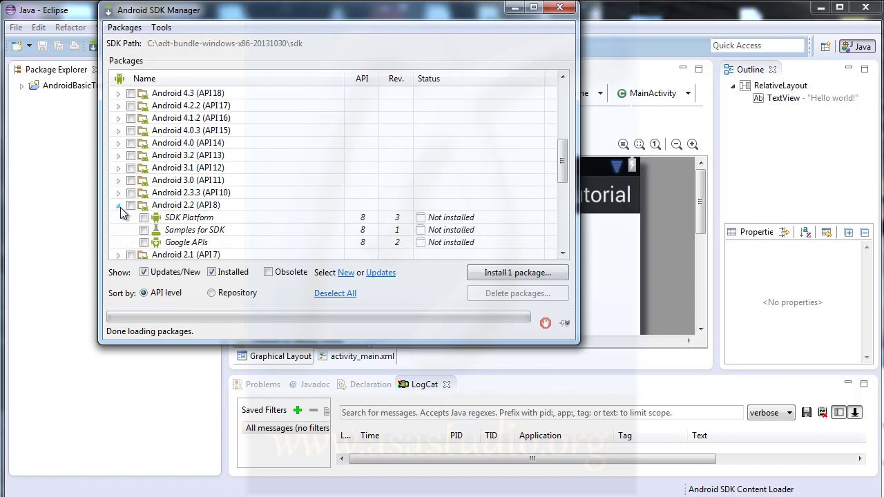
left_click_drag(562, 162, 562, 172)
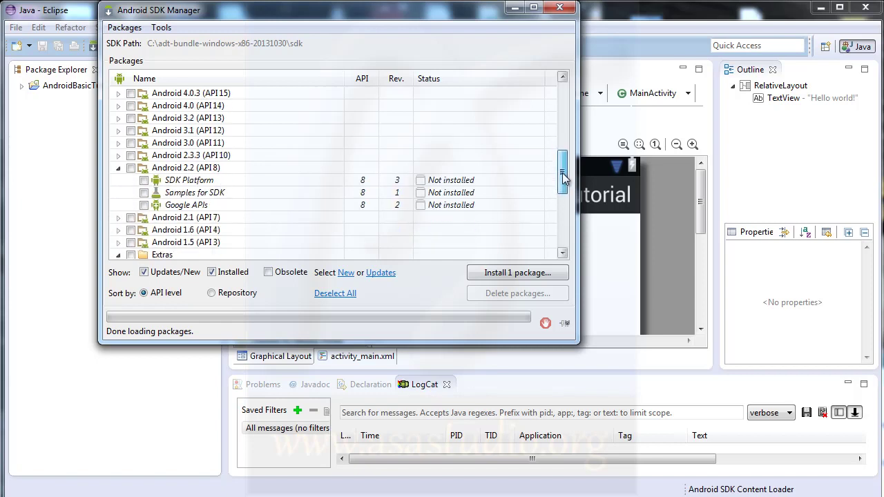
left_click(144, 180)
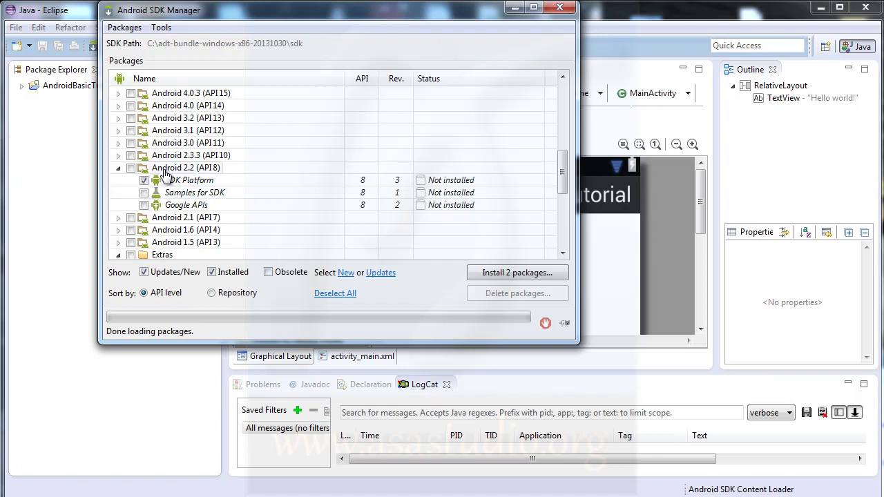
left_click(143, 205)
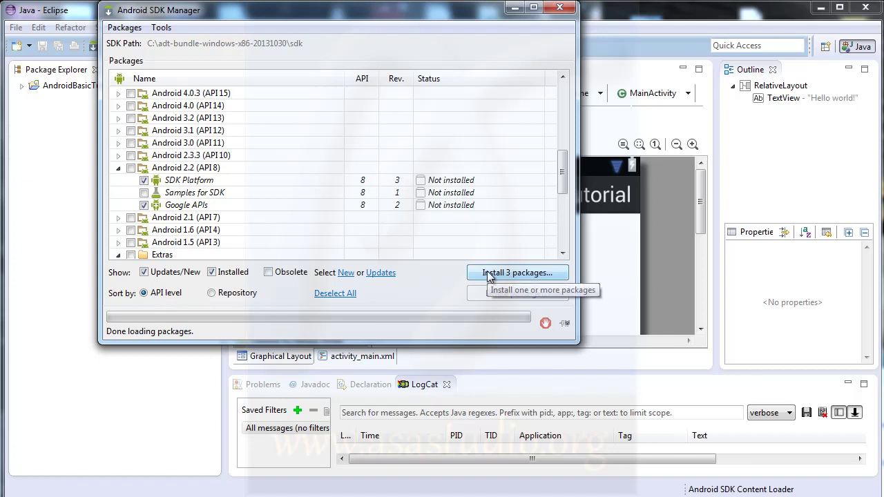
- Try to install the marked Android 2.2 packages together with the Google USB Driver, accepting the SDK license
left_click_drag(564, 171, 563, 228)
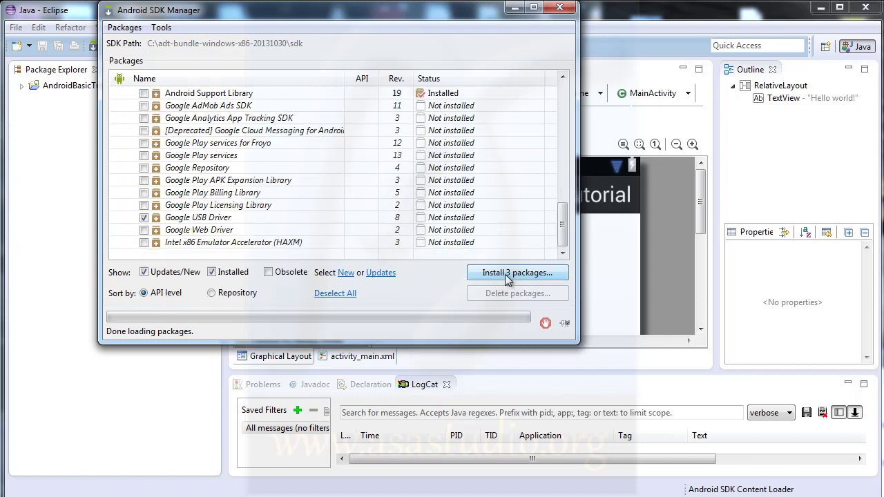
left_click(507, 275)
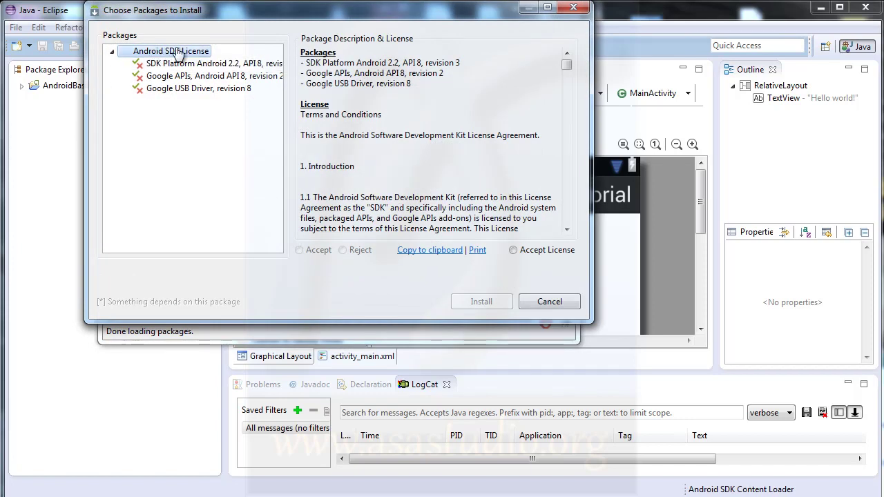
left_click(514, 253)
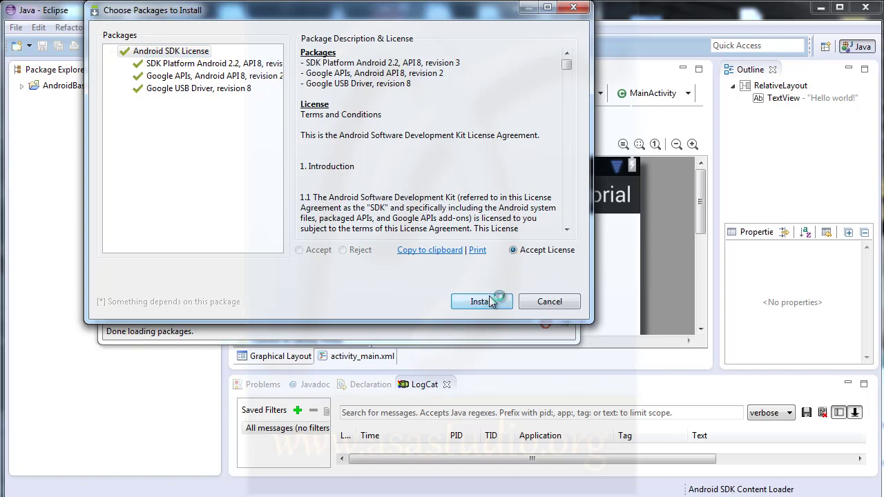
left_click(483, 301)
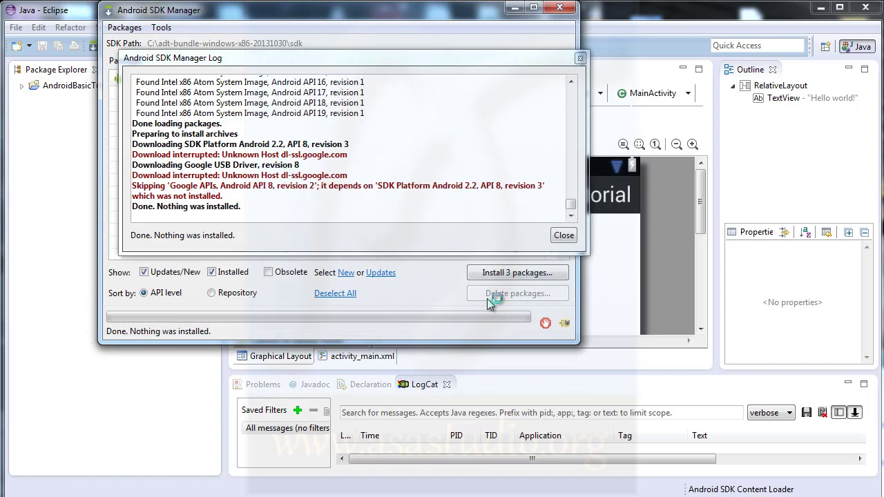
left_click(563, 235)
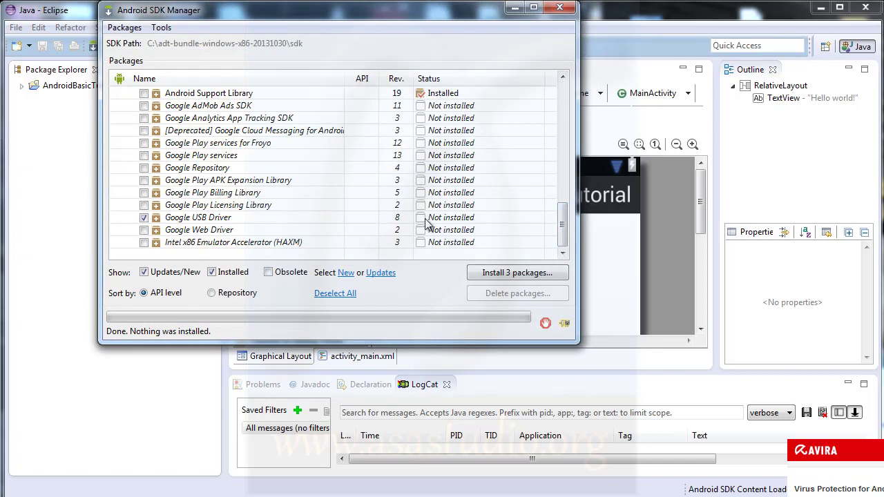
- Exclude the Google USB Driver and install the marked Android 2.2 SDK Platform and Google APIs, accepting the license
left_click(144, 218)
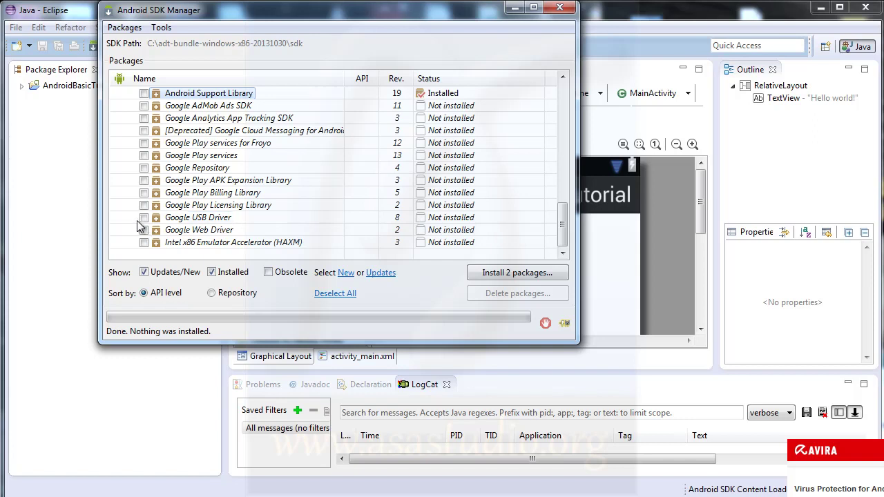
left_click(527, 272)
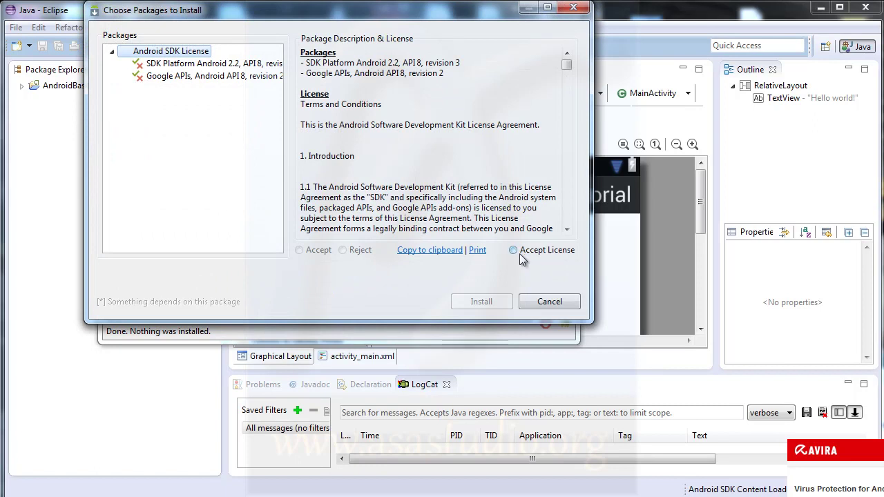
left_click(514, 250)
left_click(498, 301)
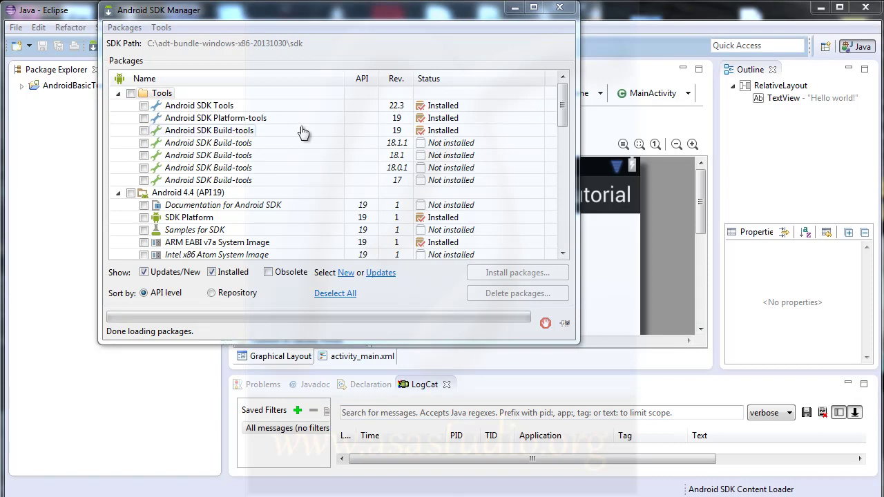
- Check the installation status of the Android 2.2 (API 8) packages and close the SDK Manager
left_click(118, 94)
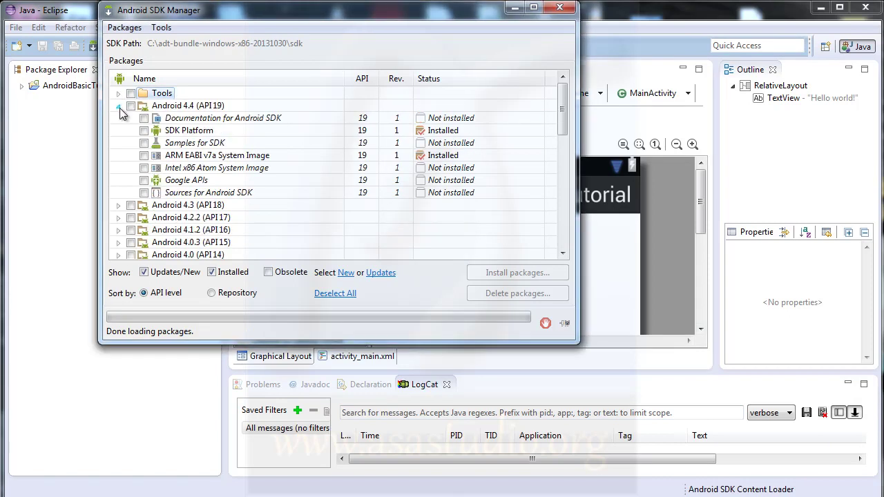
left_click(118, 107)
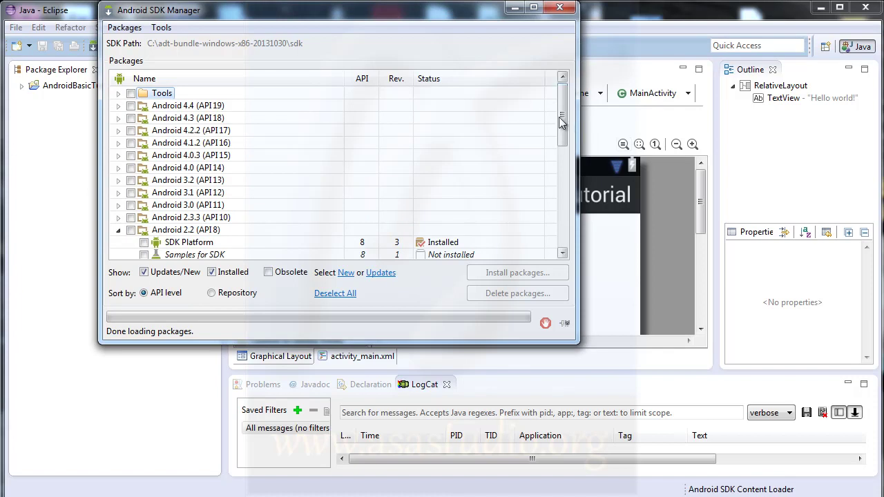
left_click_drag(562, 115, 564, 151)
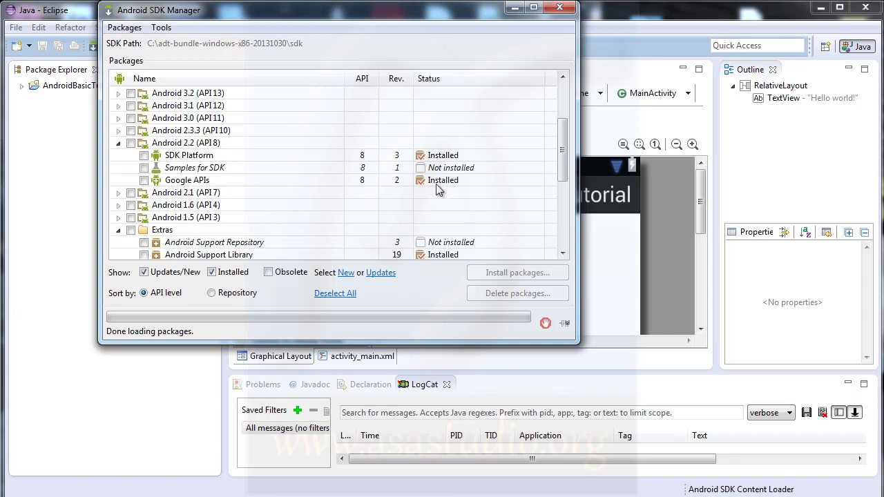
left_click_drag(561, 156, 563, 173)
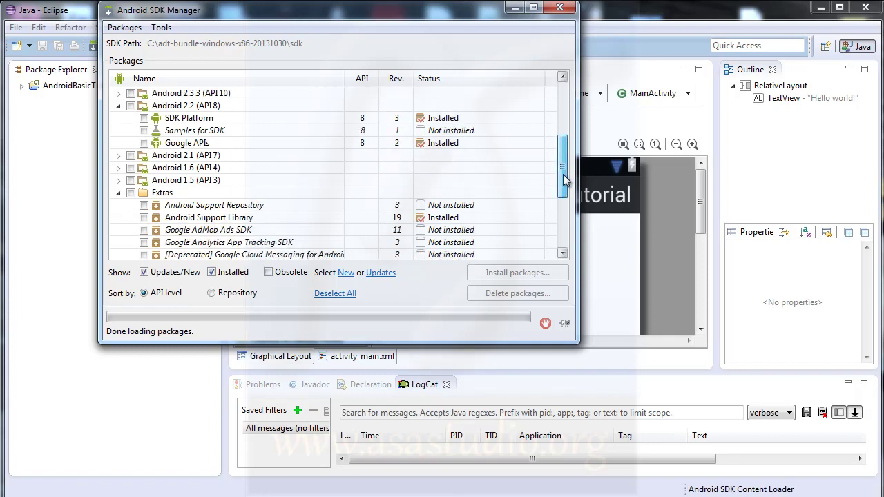
left_click(559, 7)
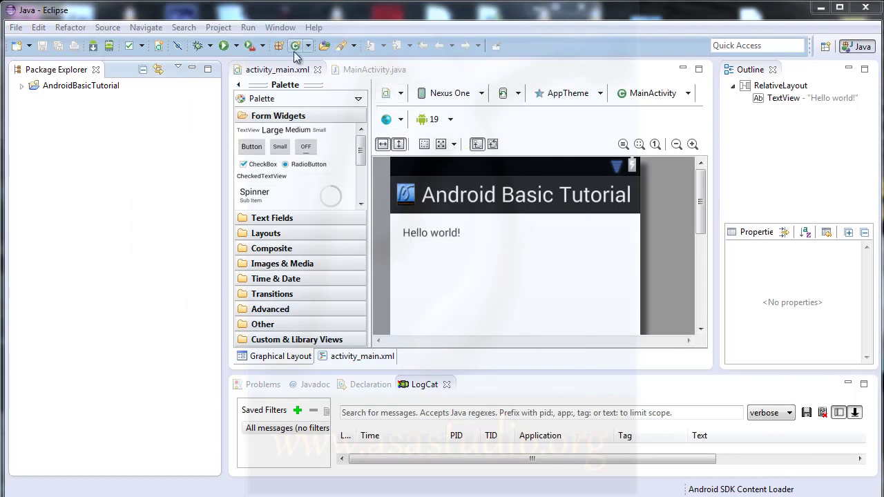
- Start a new virtual device in the Android Virtual Device Manager and name it preview22-8
left_click(280, 27)
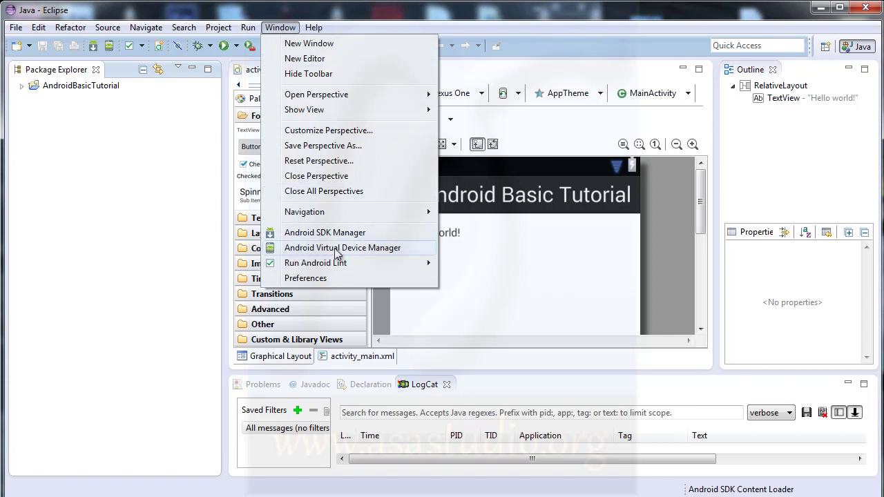
left_click(377, 248)
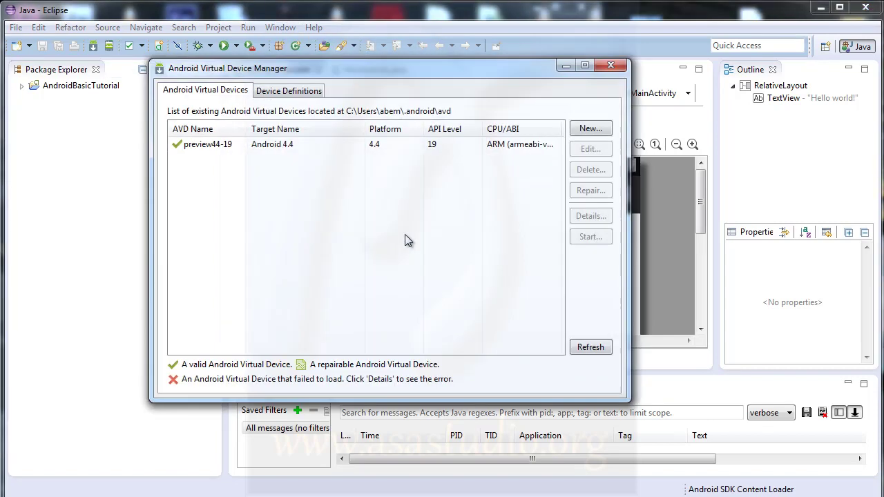
left_click(589, 131)
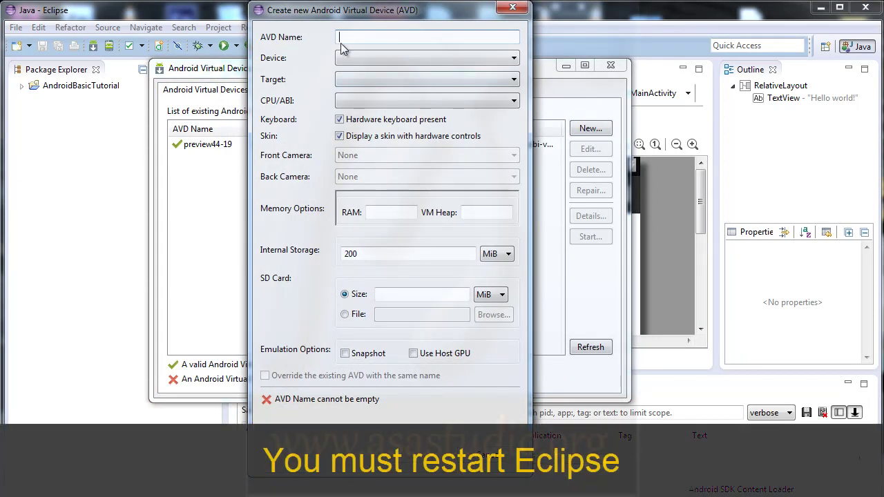
type("preview2")
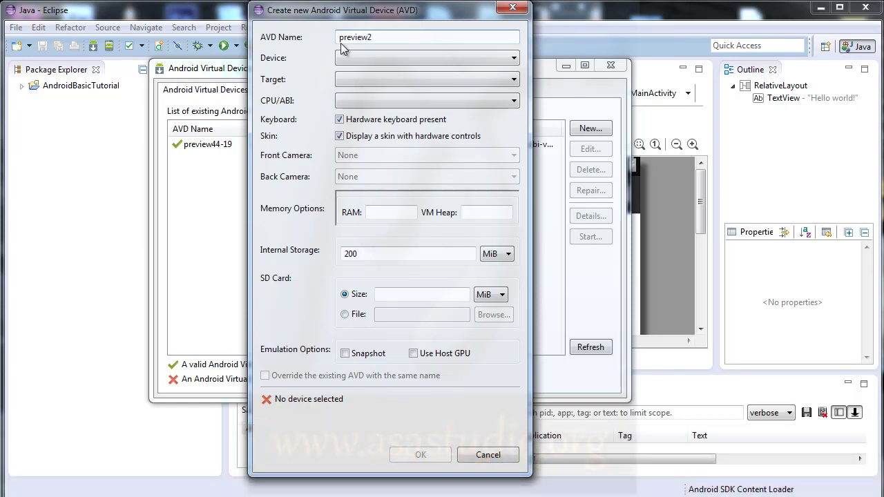
type("2-")
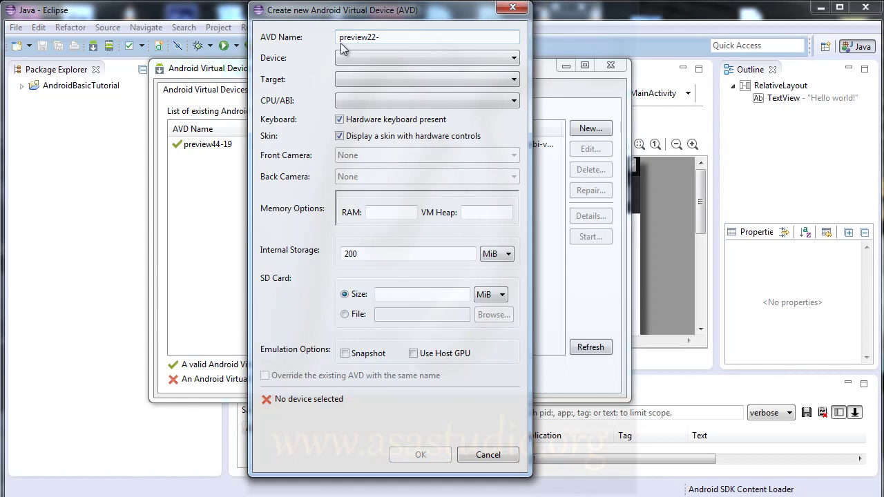
type("8")
- Set the virtual device's target to Android 2.2 - API Level 8 and its device to 3.4" WQVGA (240 × 432: ldpi)
left_click(402, 80)
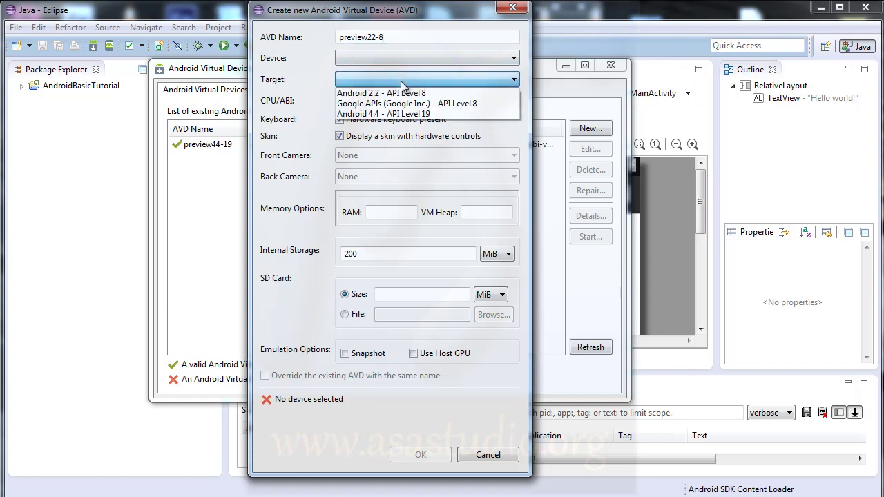
left_click(445, 95)
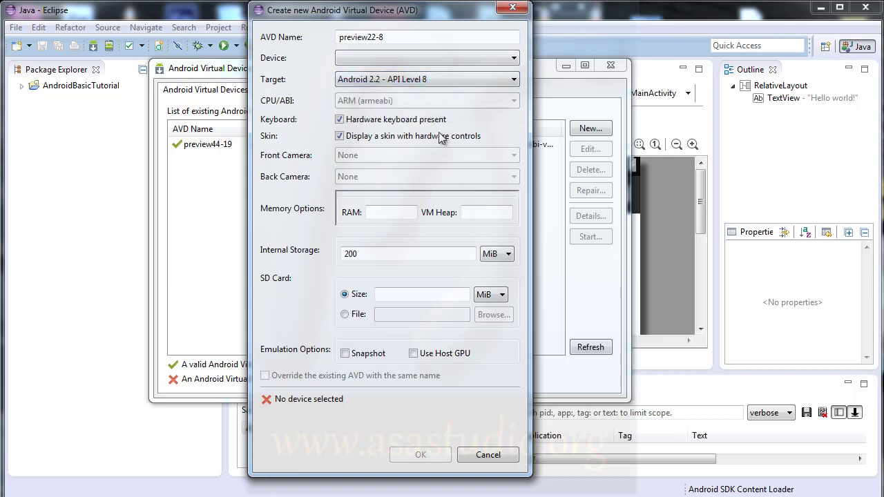
left_click(401, 59)
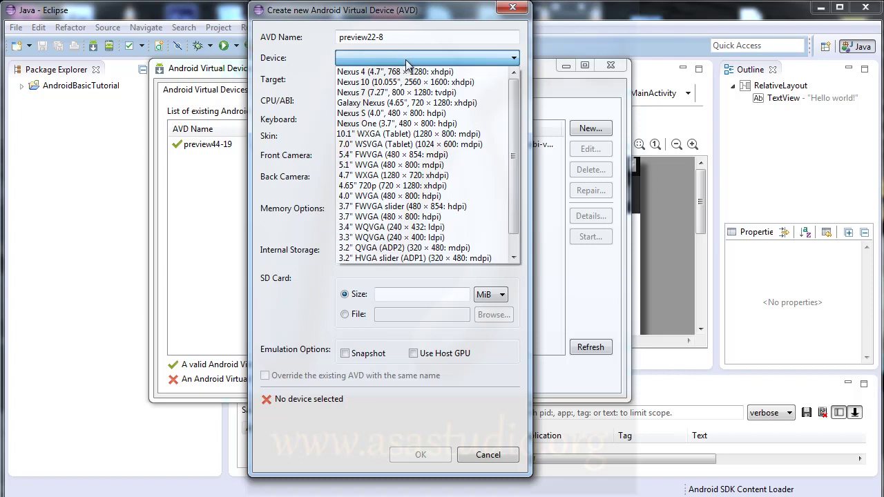
scroll(516, 199, "down", 1)
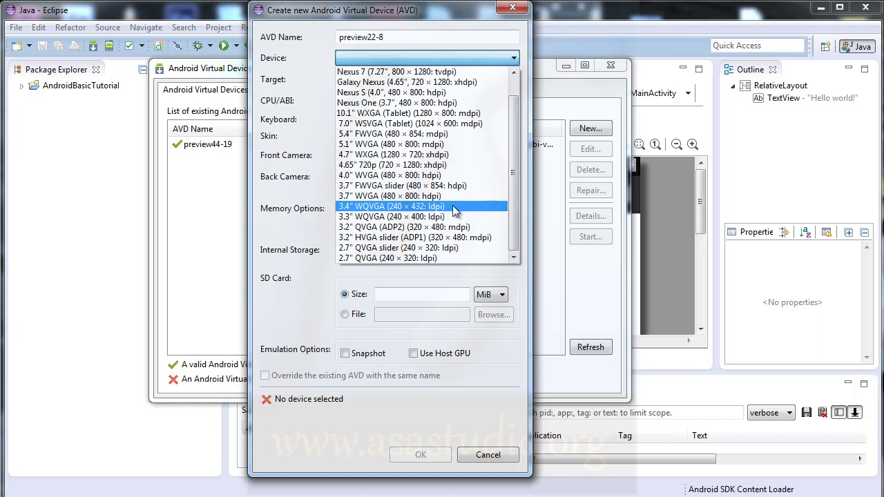
left_click(452, 206)
- Set the SD card size to 100 MiB and create the virtual device
left_click(391, 294)
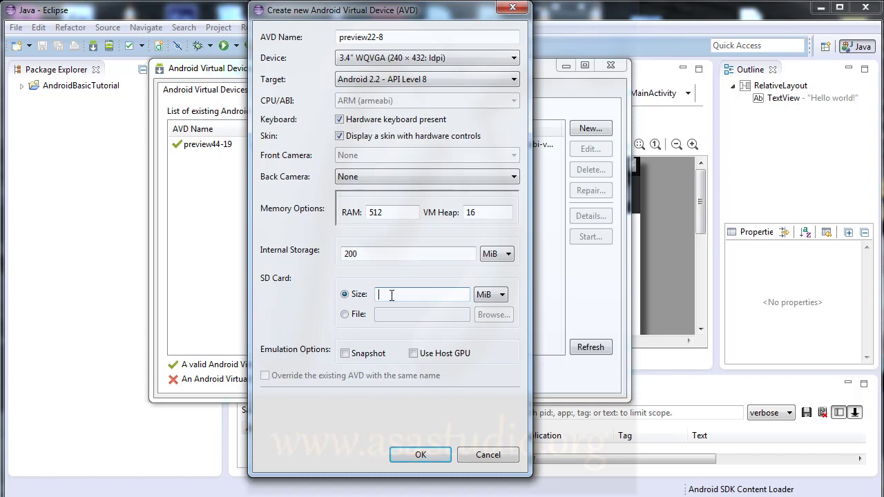
type("100")
left_click(418, 457)
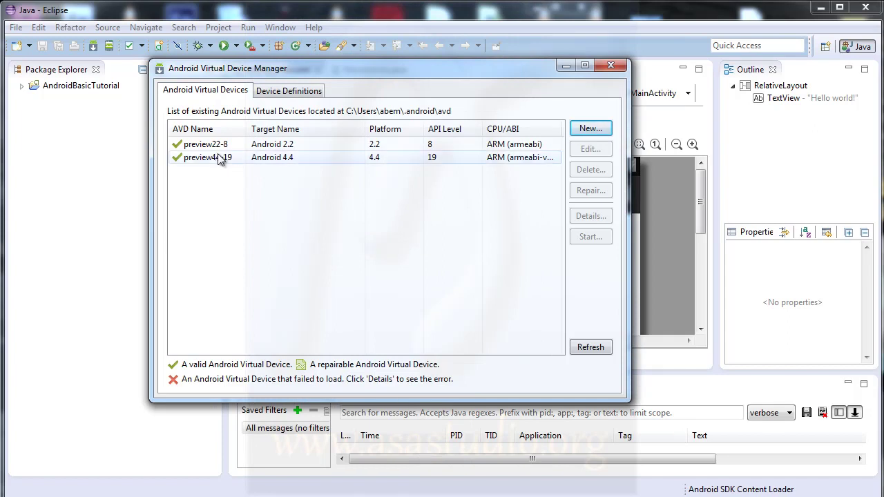
- Launch the preview22-8 virtual device with the default launch options and close the Android Virtual Device Manager
left_click(199, 148)
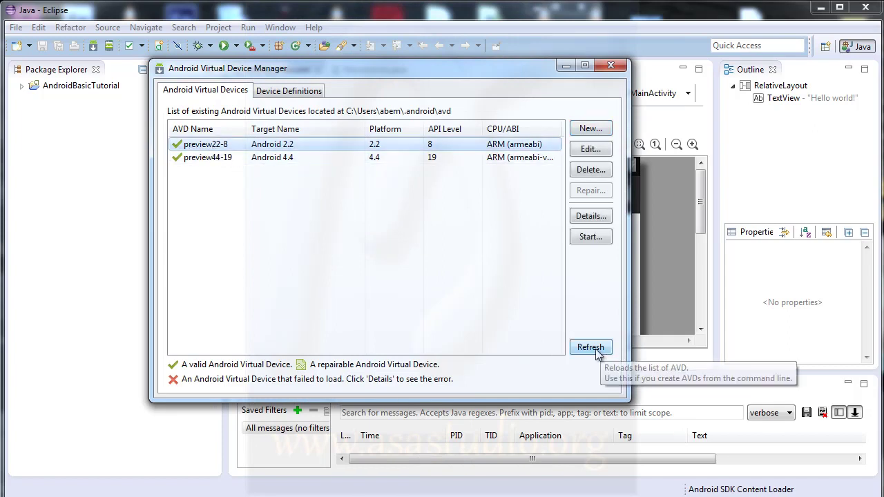
left_click(584, 243)
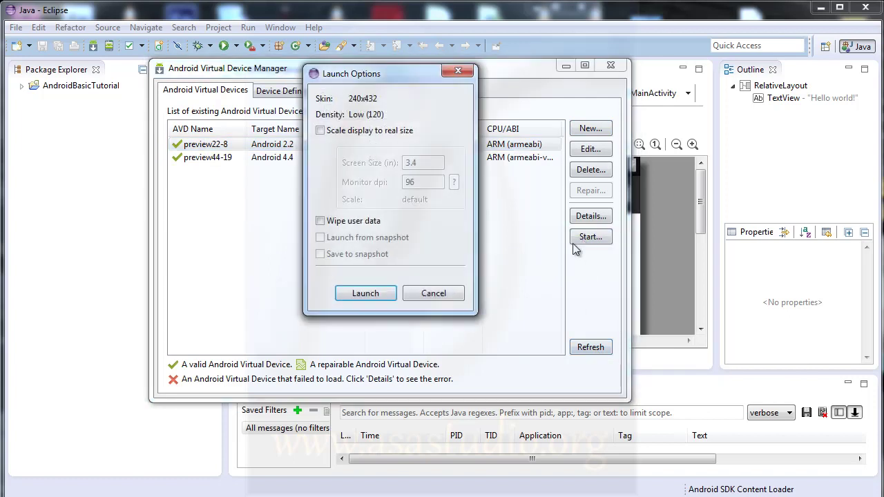
left_click(372, 293)
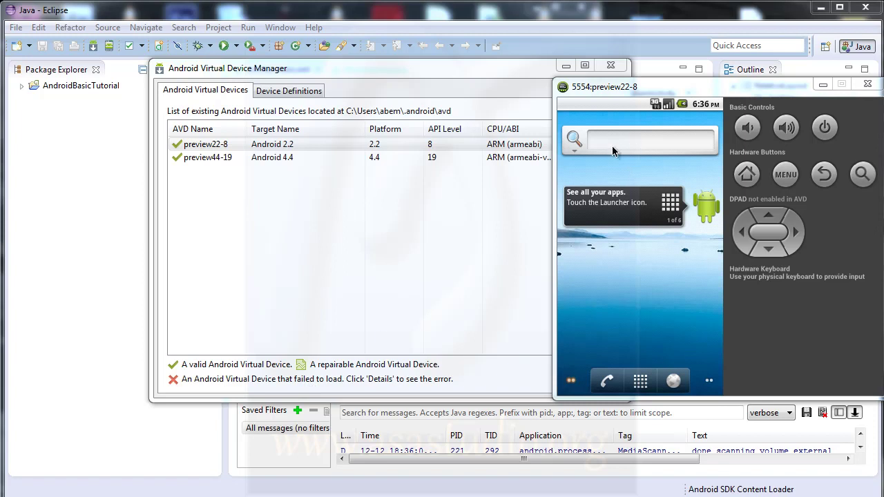
left_click(610, 67)
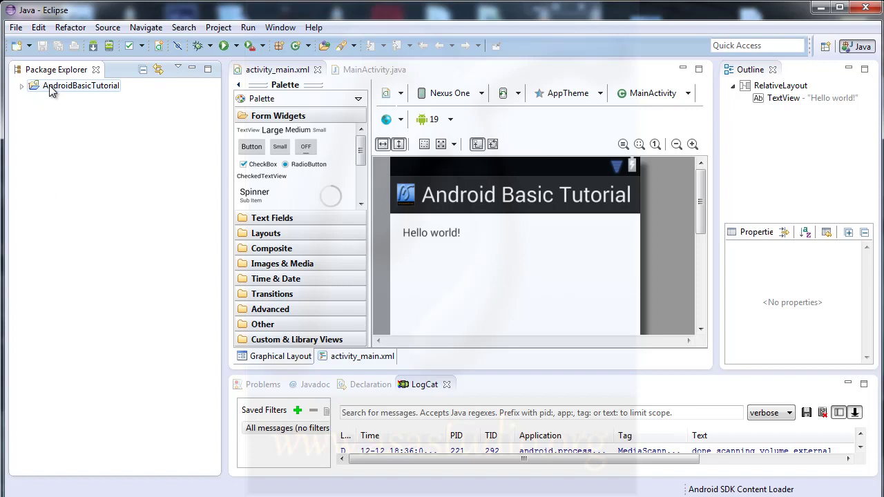
- Run the AndroidBasicTutorial project as an Android application on the running emulator
right_click(51, 86)
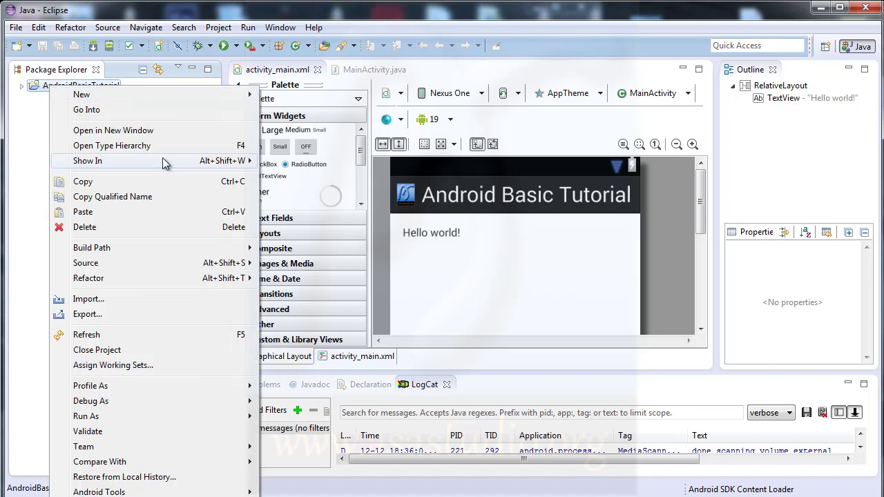
mouse_move(136, 416)
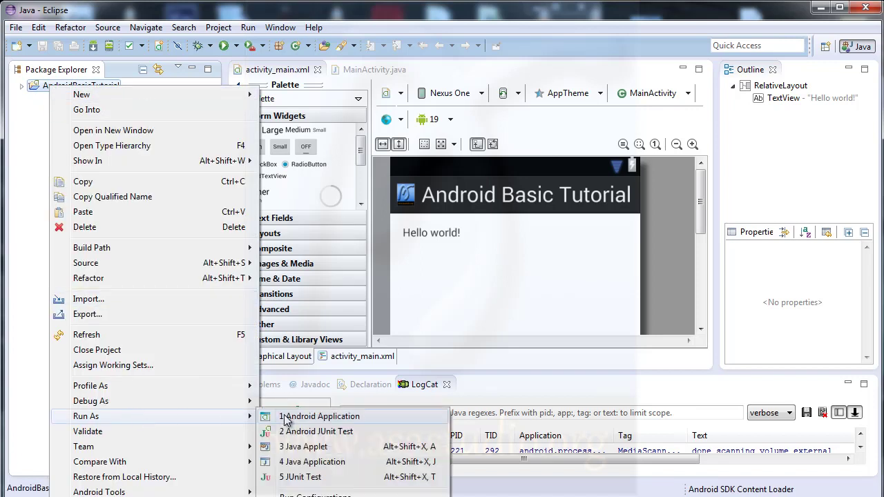
left_click(294, 418)
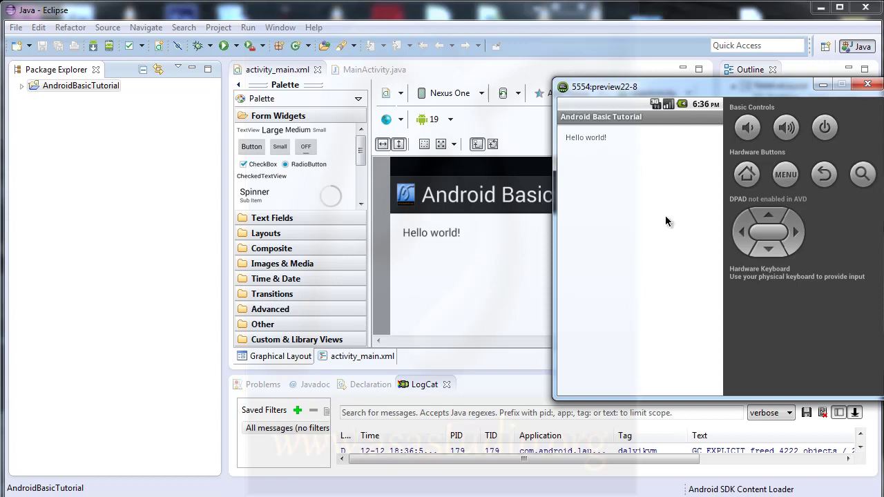
- Leave the running app on the emulator and reopen Android Basic Tutorial from the device's app launcher
left_click(824, 176)
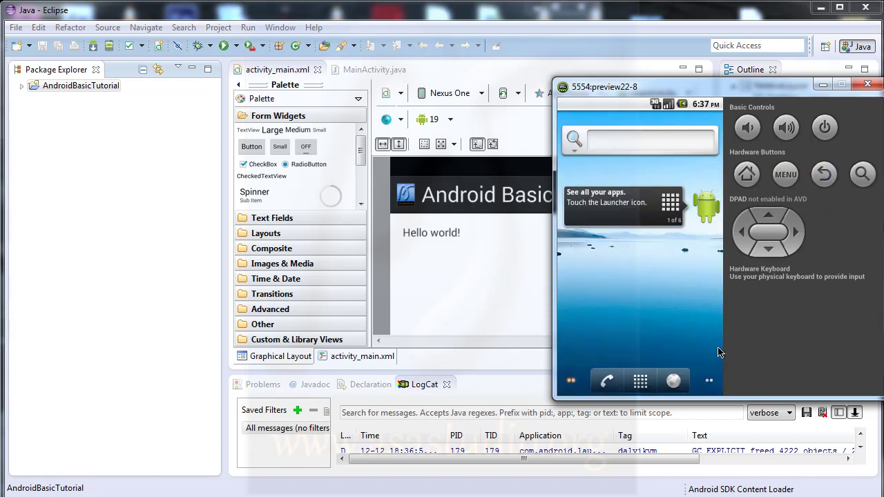
left_click(642, 385)
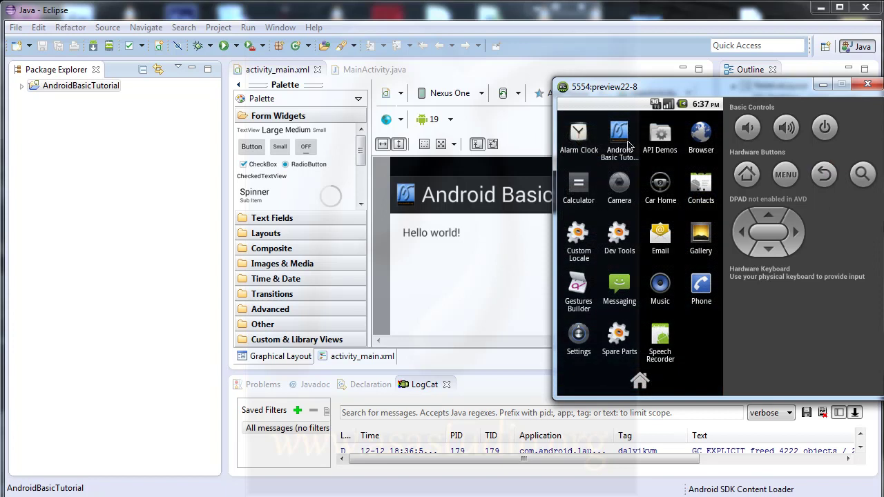
left_click(620, 136)
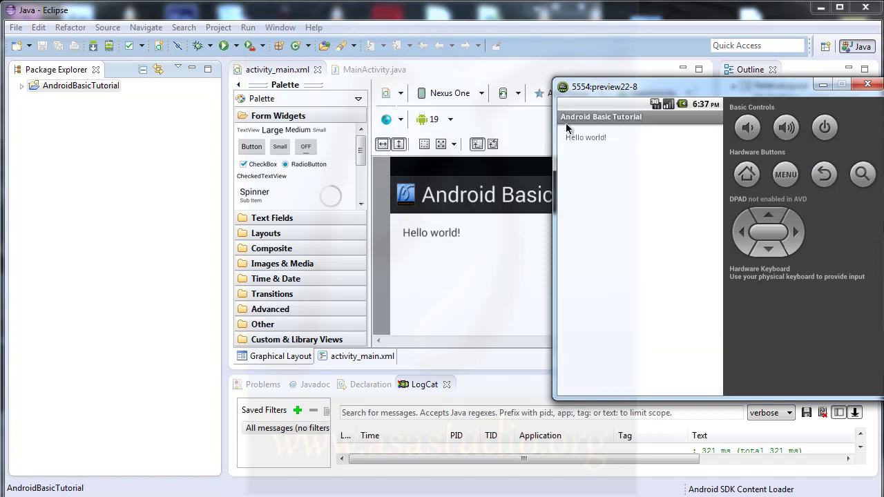